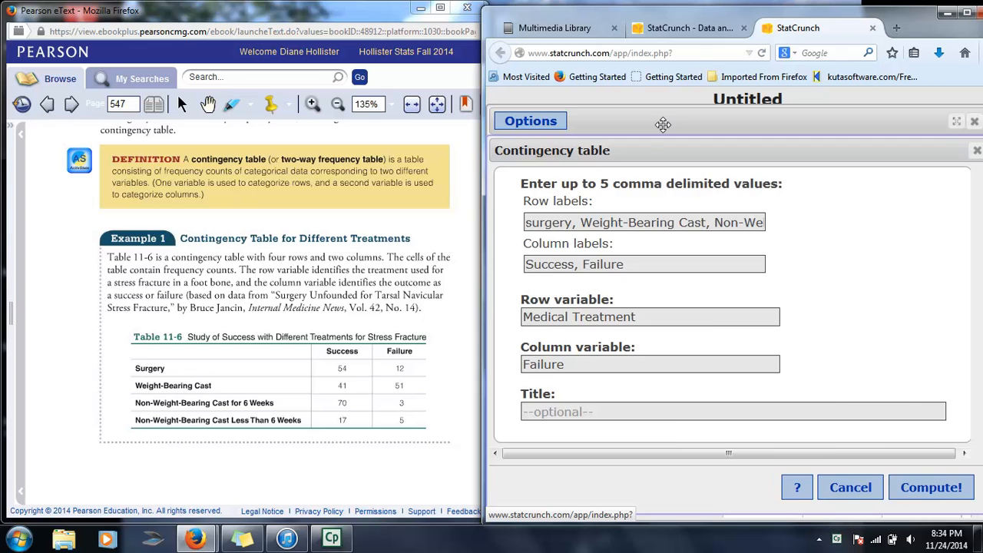
Reopen the Contingency table applet setup and capitalize the first row label as Surgery.
{"action": "left_click", "coordinate": [974, 122]}
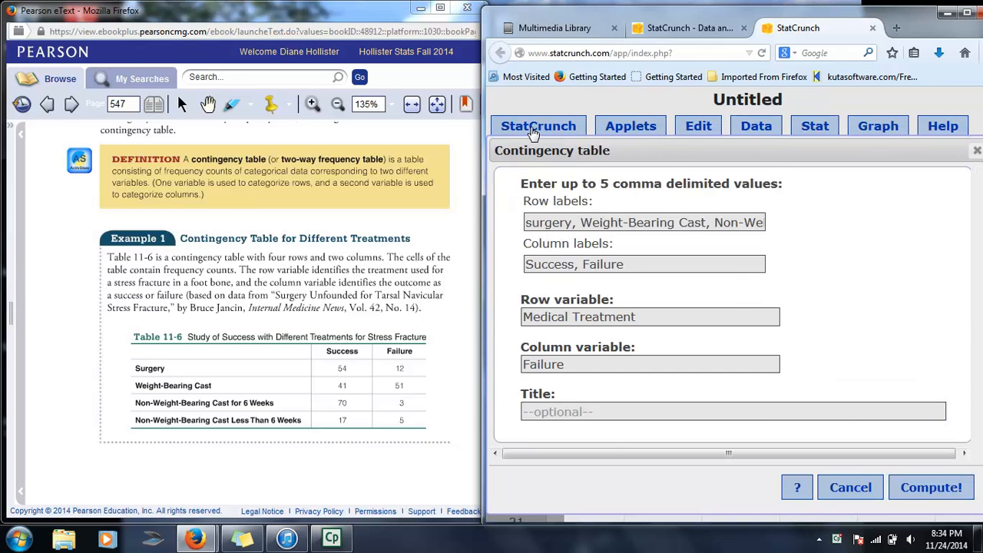
{"action": "left_click", "coordinate": [649, 126]}
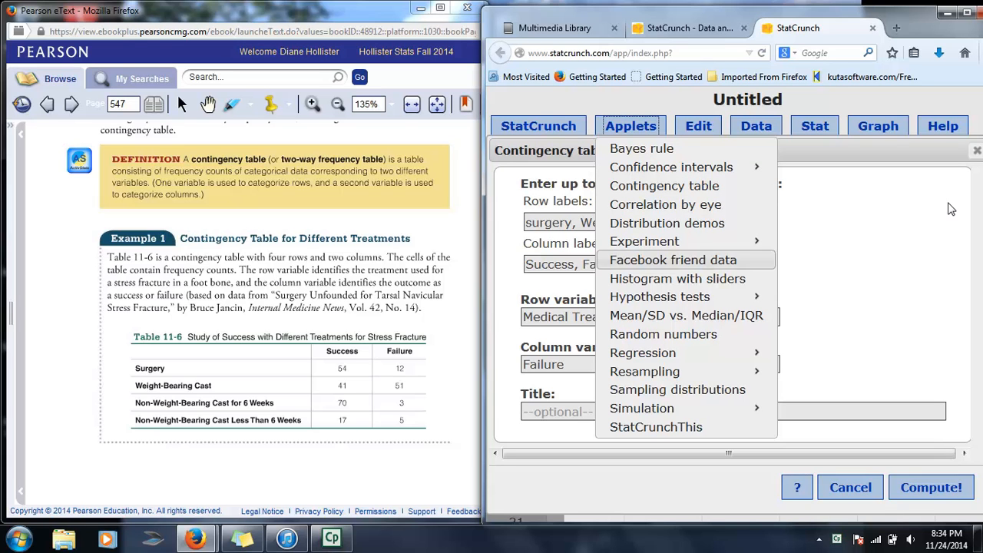
{"action": "left_click", "coordinate": [668, 187]}
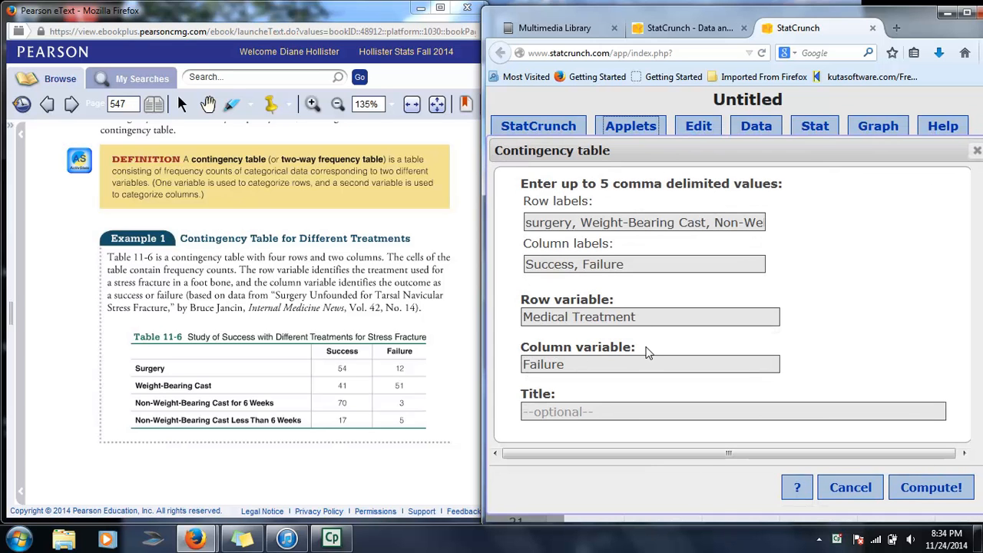
{"action": "left_click_drag", "start_coordinate": [532, 222], "coordinate": [525, 221]}
{"action": "type", "text": "S"}
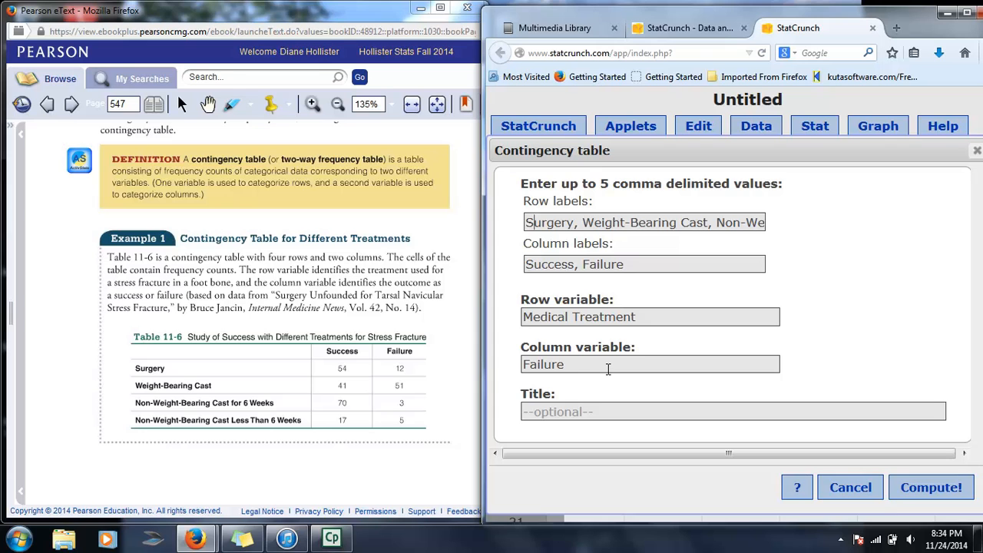
Rename the column variable to Results and compute the contingency table applet.
{"action": "key", "text": "BackSpace"}
{"action": "key", "text": "BackSpace"}
{"action": "key", "text": "BackSpace"}
{"action": "key", "text": "BackSpace"}
{"action": "key", "text": "BackSpace"}
{"action": "key", "text": "BackSpace"}
{"action": "key", "text": "BackSpace"}
{"action": "key", "text": "BackSpace"}
{"action": "key", "text": "BackSpace"}
{"action": "type", "text": "Success,"}
{"action": "key", "text": "BackSpace"}
{"action": "key", "text": "BackSpace"}
{"action": "key", "text": "BackSpace"}
{"action": "key", "text": "BackSpace"}
{"action": "key", "text": "BackSpace"}
{"action": "key", "text": "BackSpace"}
{"action": "key", "text": "BackSpace"}
{"action": "key", "text": "BackSpace"}
{"action": "key", "text": "BackSpace"}
{"action": "type", "text": "Result"}
{"action": "left_click", "coordinate": [905, 490]}
{"action": "left_click_drag", "start_coordinate": [691, 127], "coordinate": [688, 110]}
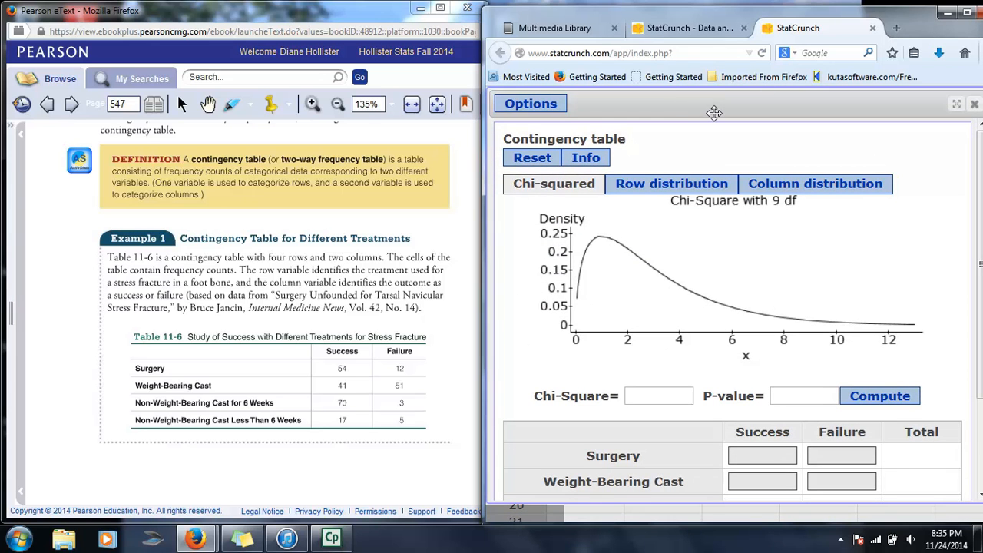
{"action": "left_click_drag", "start_coordinate": [593, 18], "coordinate": [549, 2]}
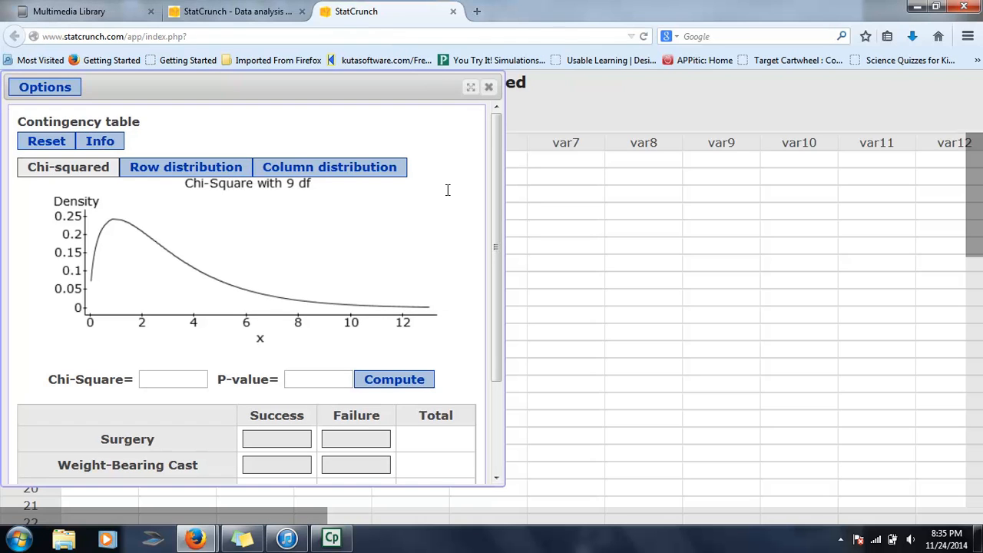
{"action": "left_click", "coordinate": [936, 7]}
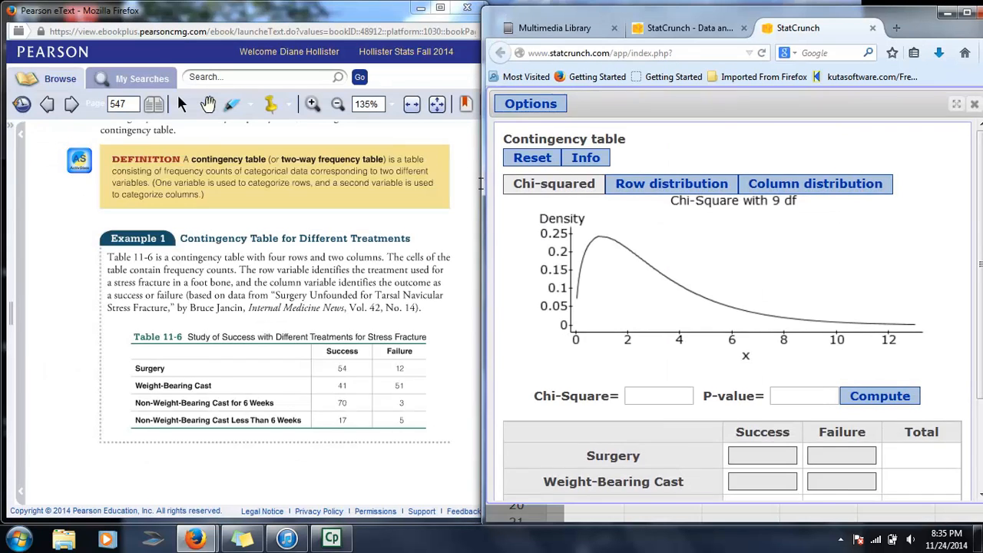
Enter the frequencies 54, 41, 70, 17 under Success and 12, 51, 3, 5 under Failure.
{"action": "scroll", "coordinate": [719, 407], "scroll_direction": "down", "scroll_amount": 3}
{"action": "left_click", "coordinate": [750, 345]}
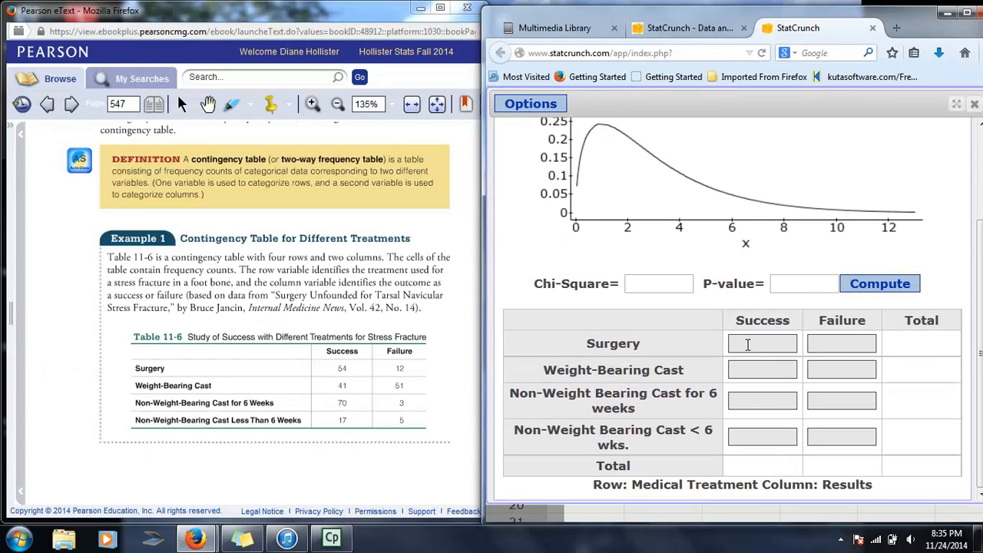
{"action": "type", "text": "54"}
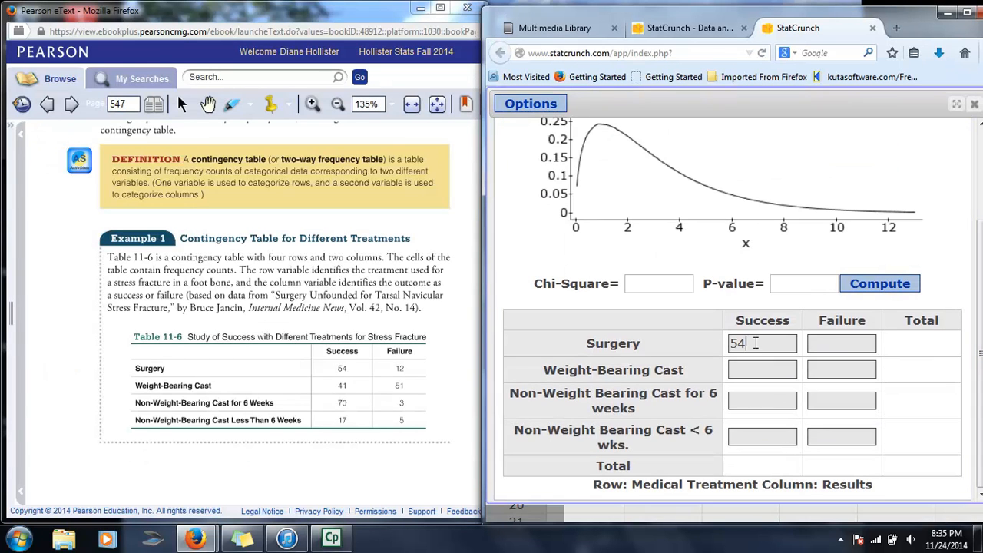
{"action": "left_click", "coordinate": [758, 372]}
{"action": "type", "text": "41"}
{"action": "left_click", "coordinate": [755, 401]}
{"action": "type", "text": "70"}
{"action": "type", "text": "17"}
{"action": "type", "text": "12"}
{"action": "left_click", "coordinate": [848, 364]}
{"action": "type", "text": "51"}
{"action": "left_click", "coordinate": [827, 400]}
{"action": "type", "text": "3"}
{"action": "left_click", "coordinate": [837, 435]}
{"action": "type", "text": "5"}
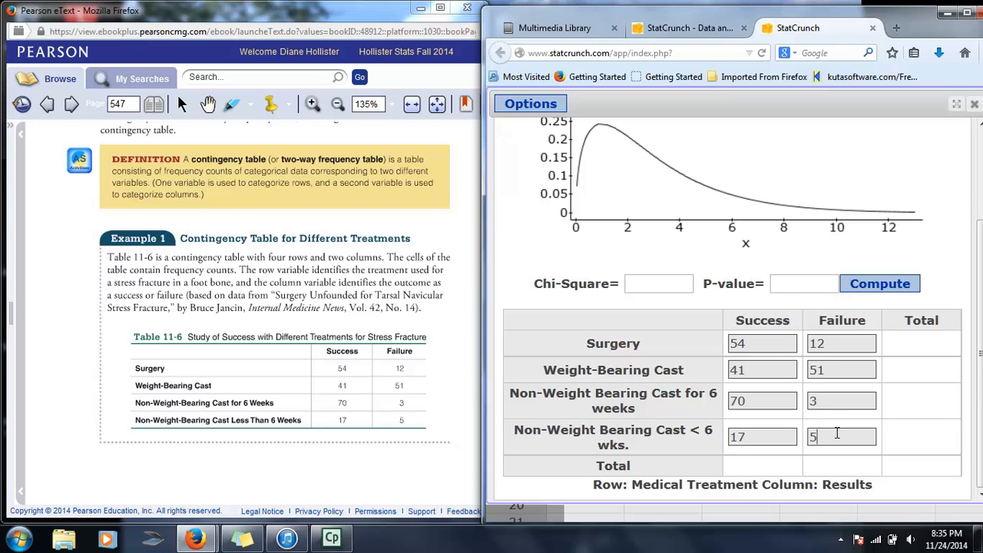
Compute the chi-square statistic and P-value for the table.
{"action": "left_click", "coordinate": [882, 286]}
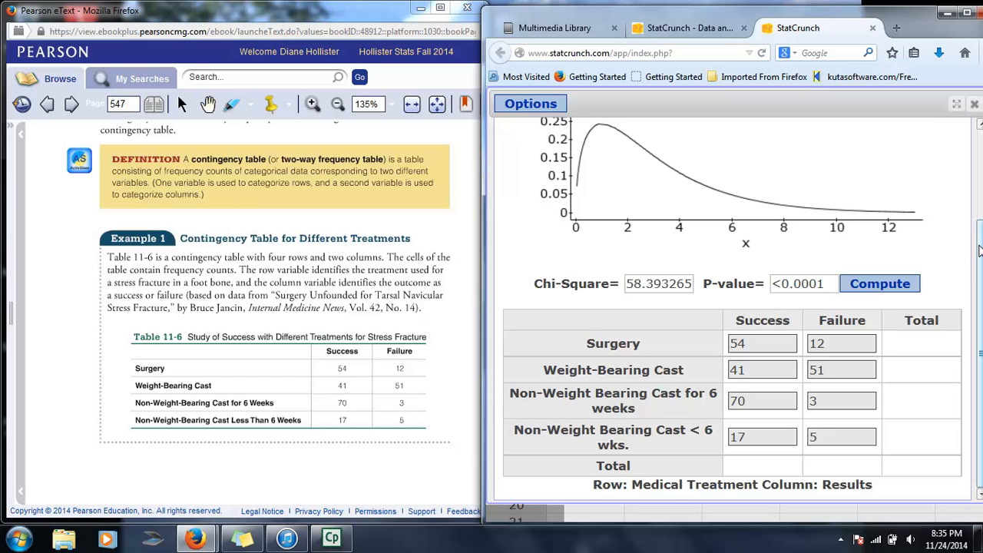
{"action": "scroll", "coordinate": [979, 250], "scroll_direction": "up", "scroll_amount": 1}
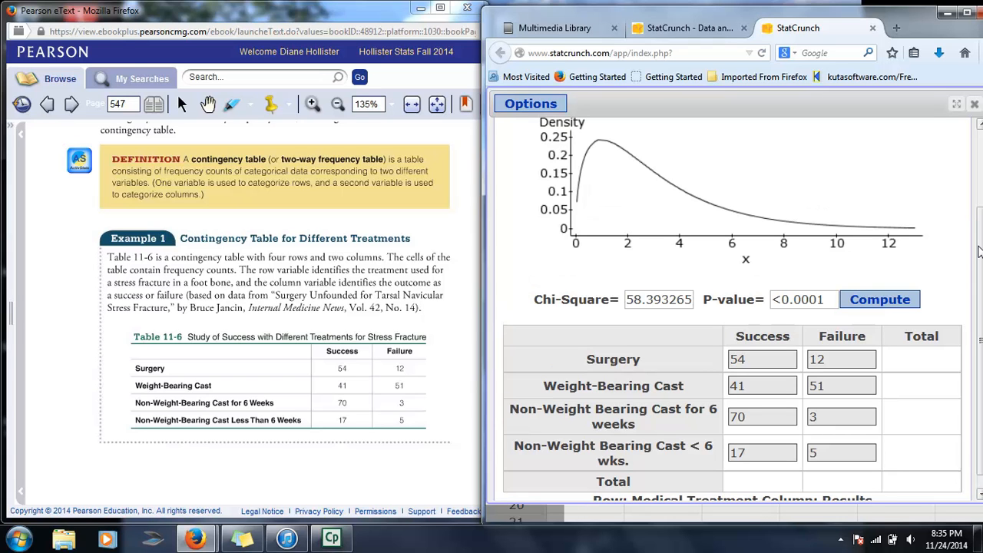
{"action": "left_click_drag", "start_coordinate": [980, 250], "coordinate": [981, 292]}
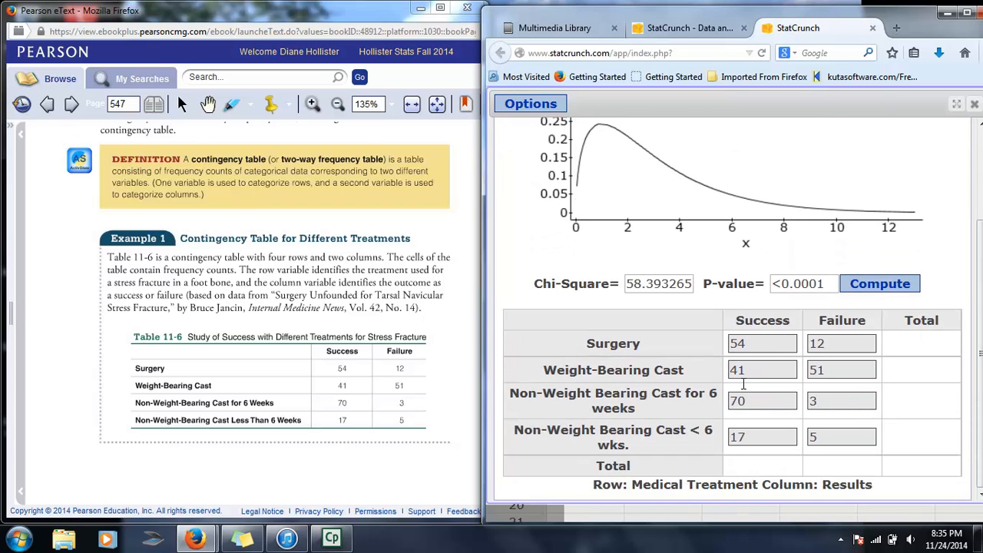
{"action": "left_click_drag", "start_coordinate": [980, 320], "coordinate": [981, 198]}
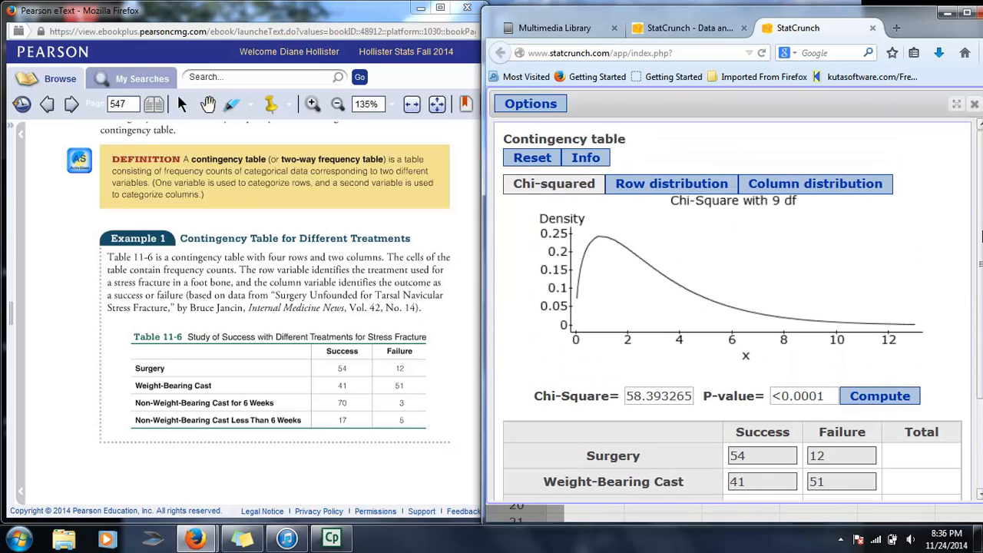
{"action": "left_click_drag", "start_coordinate": [980, 238], "coordinate": [981, 307]}
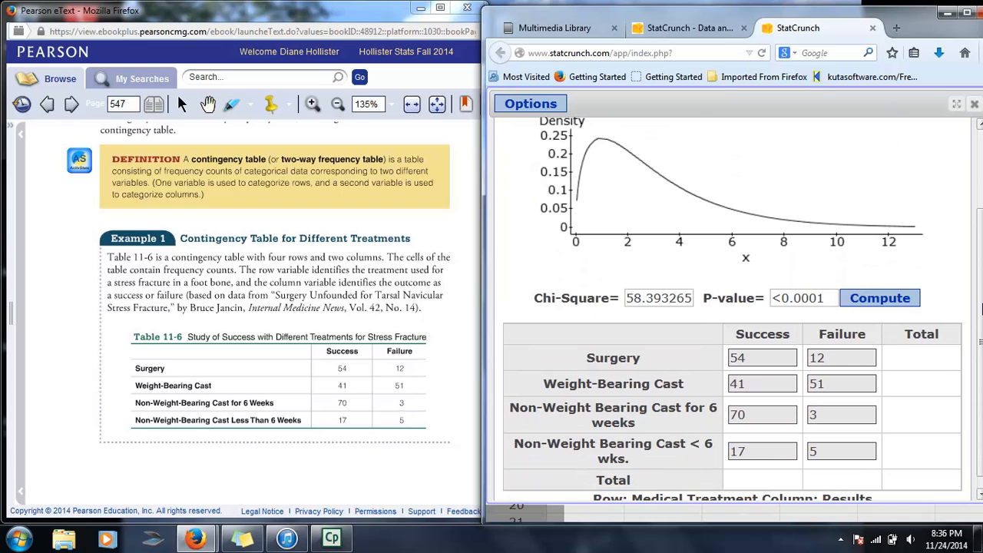
{"action": "left_click_drag", "start_coordinate": [981, 307], "coordinate": [981, 215]}
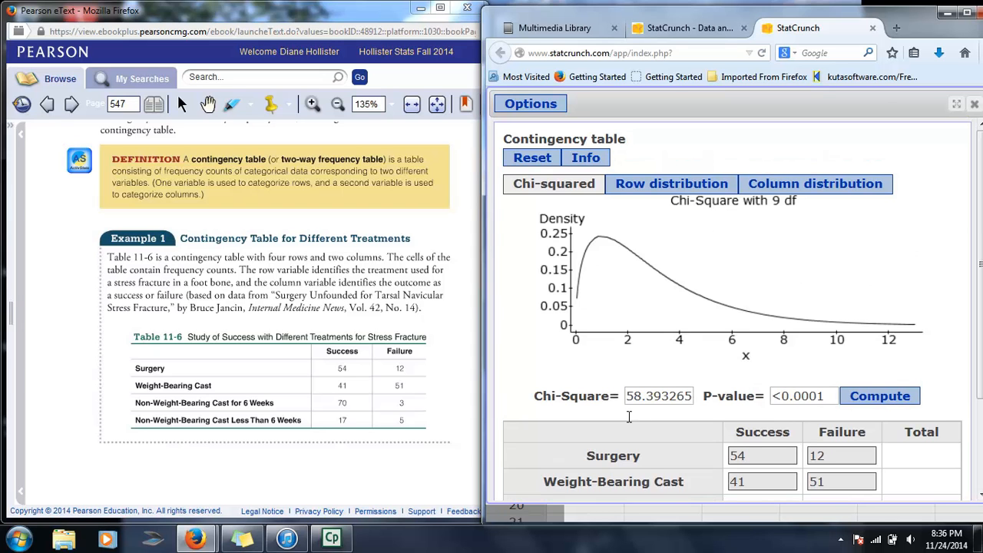
Show the row distribution chart and inspect the bar for non-weight-bearing cast for 6 weeks.
{"action": "left_click", "coordinate": [684, 189]}
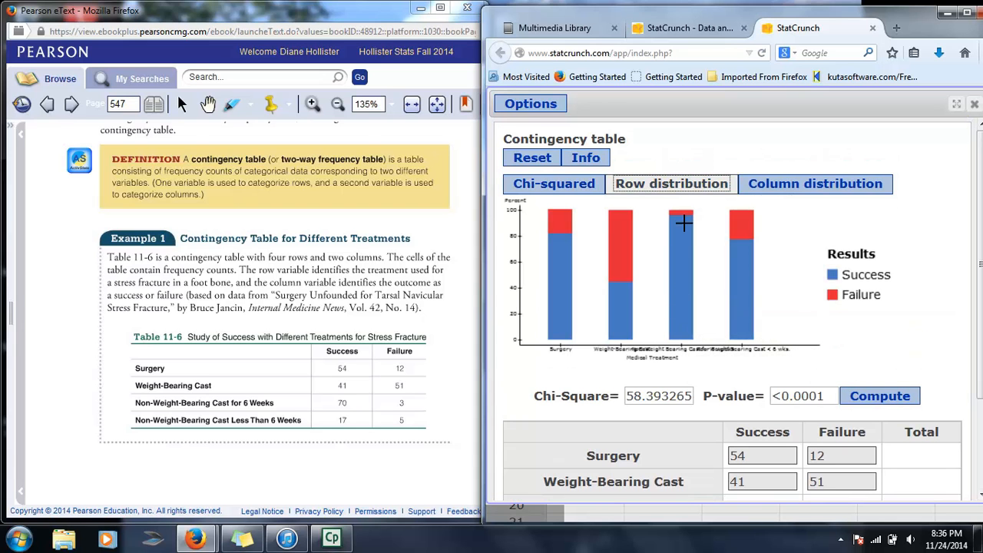
{"action": "mouse_move", "coordinate": [683, 221]}
{"action": "mouse_move", "coordinate": [620, 285]}
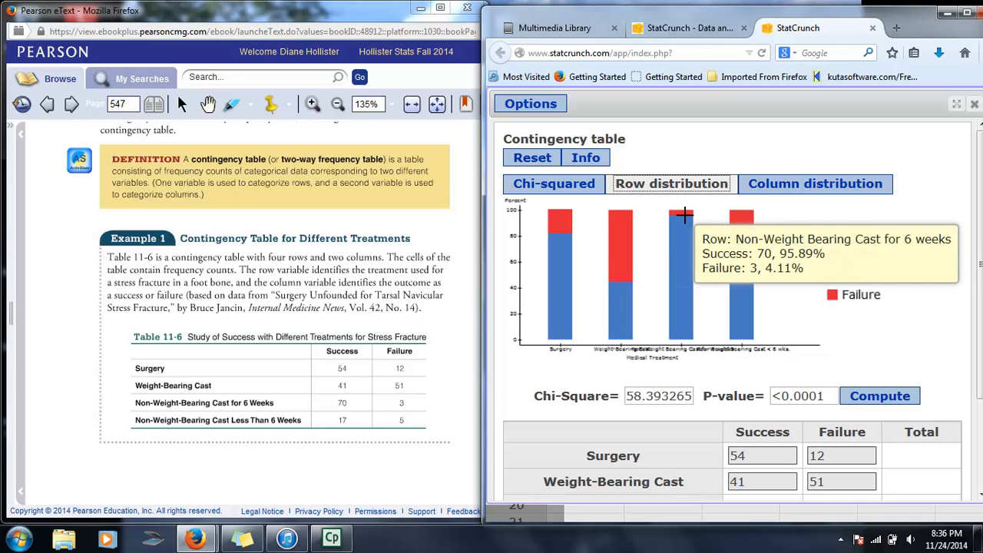
Show the column distribution chart, then switch back to the chi-squared view.
{"action": "left_click", "coordinate": [835, 188]}
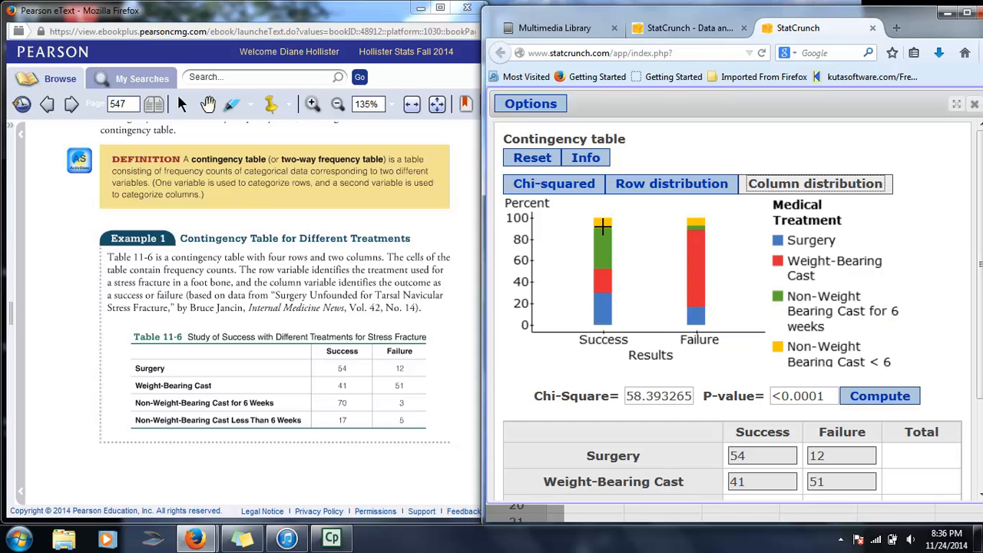
{"action": "mouse_move", "coordinate": [602, 226]}
{"action": "left_click", "coordinate": [555, 191]}
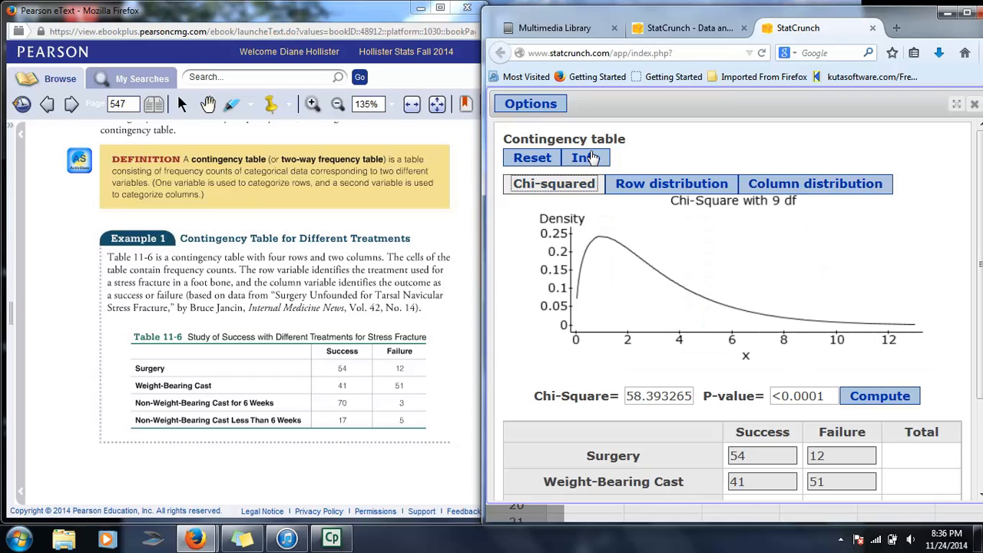
Close the contingency table applet window.
{"action": "left_click", "coordinate": [548, 106]}
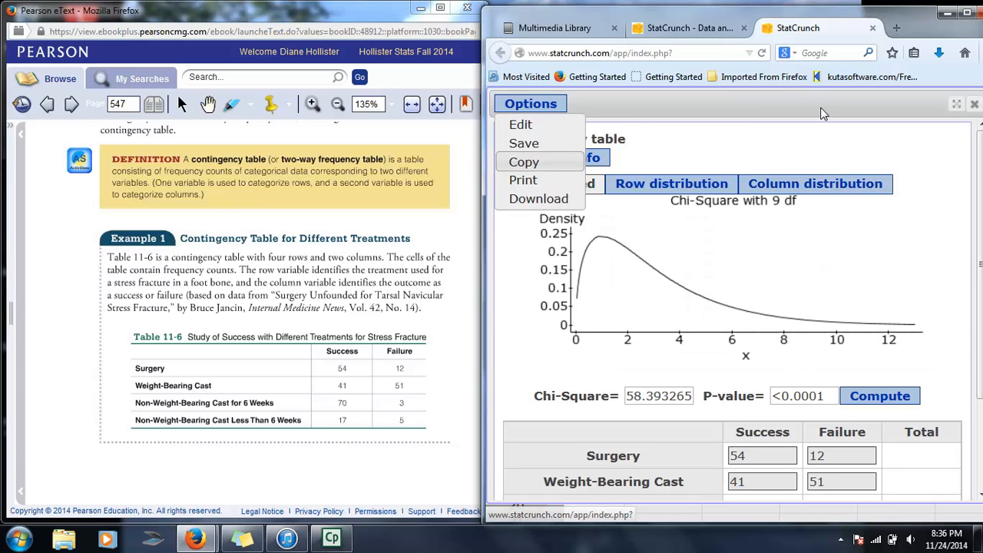
{"action": "left_click", "coordinate": [974, 103]}
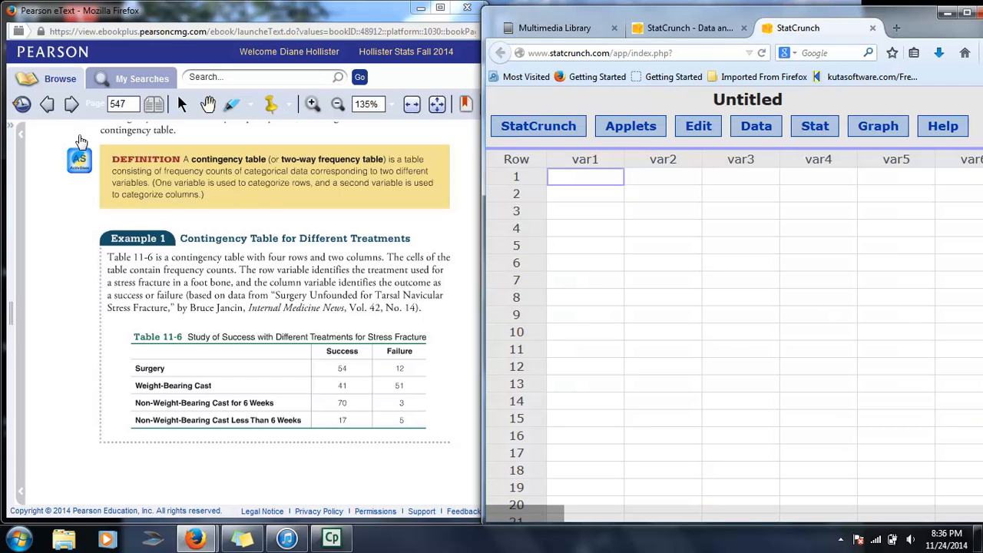
Page forward in the eText to read the expected frequency and test of independence examples.
{"action": "left_click", "coordinate": [71, 106]}
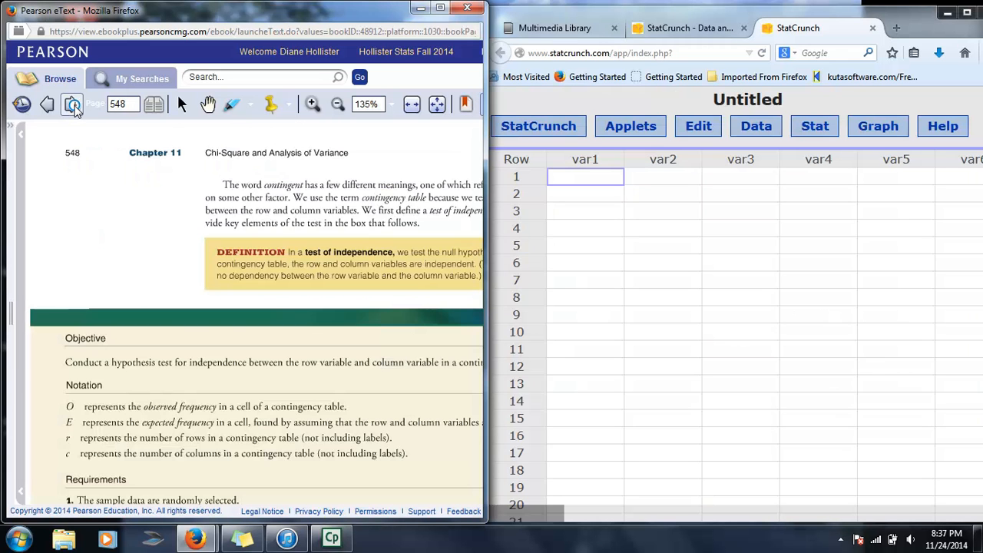
{"action": "left_click", "coordinate": [71, 106]}
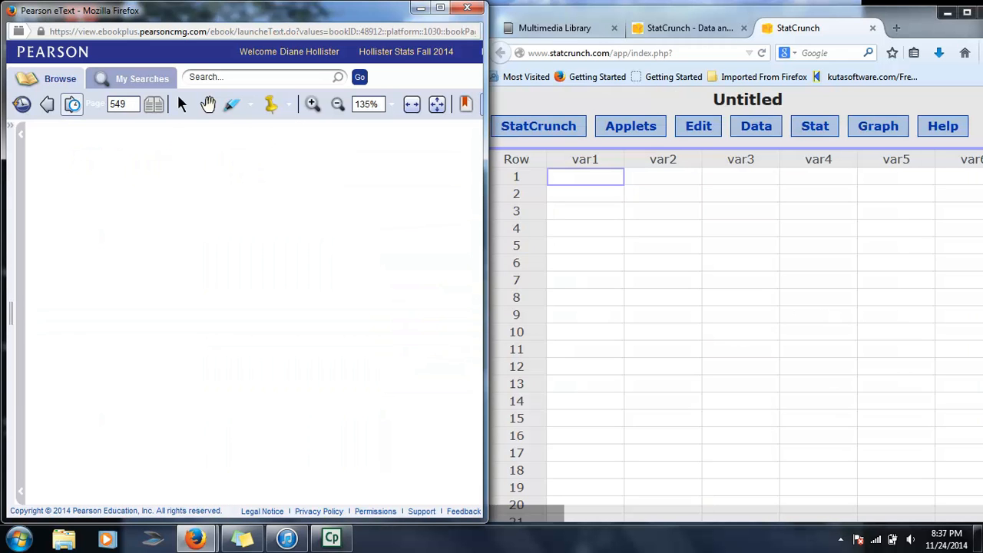
{"action": "scroll", "coordinate": [261, 357], "scroll_direction": "down", "scroll_amount": 3}
{"action": "scroll", "coordinate": [261, 357], "scroll_direction": "down", "scroll_amount": 3}
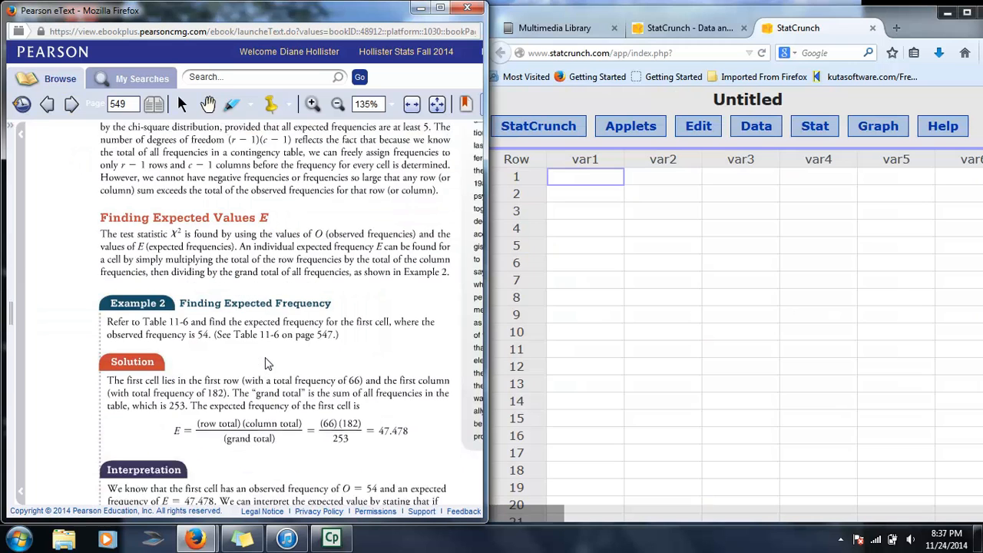
{"action": "left_click", "coordinate": [71, 105]}
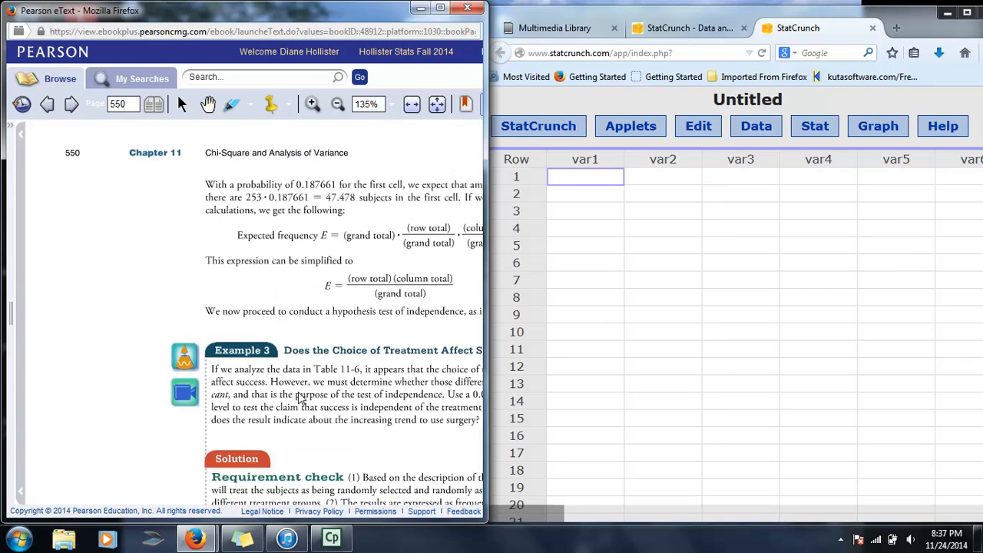
{"action": "scroll", "coordinate": [308, 403], "scroll_direction": "down", "scroll_amount": 3}
{"action": "scroll", "coordinate": [315, 407], "scroll_direction": "down", "scroll_amount": 5}
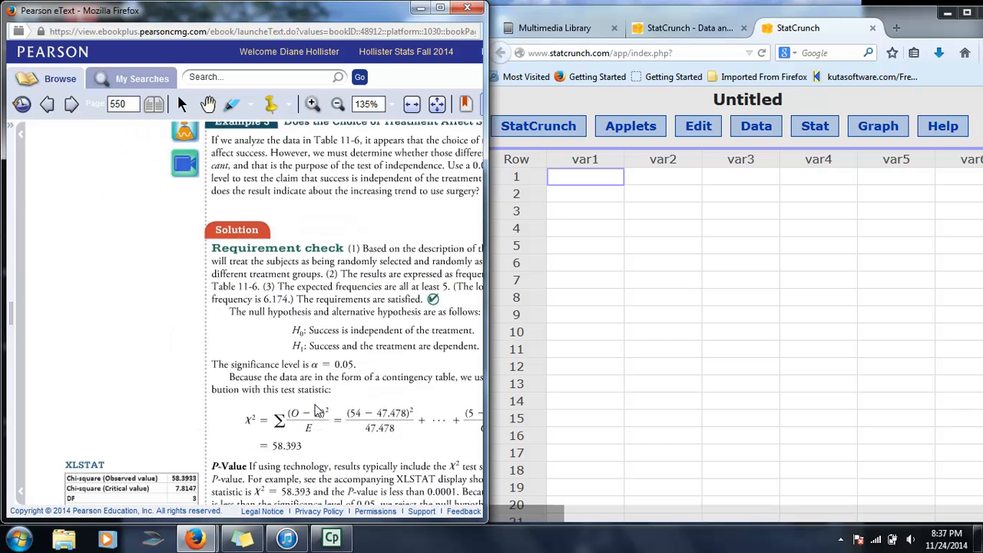